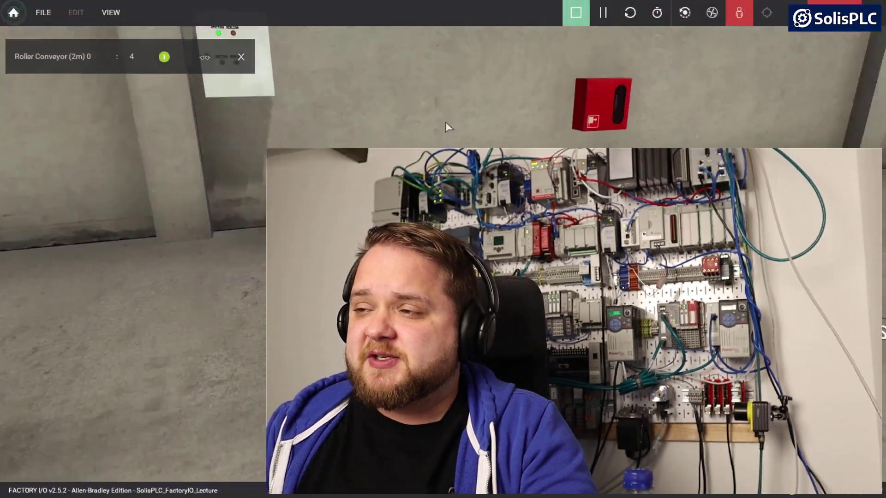
# Step: Stop the roller conveyor from the wall-mounted control panel and reset the simulation
pyautogui.moveTo(444, 249); pyautogui.dragTo(444, 249, button='right')
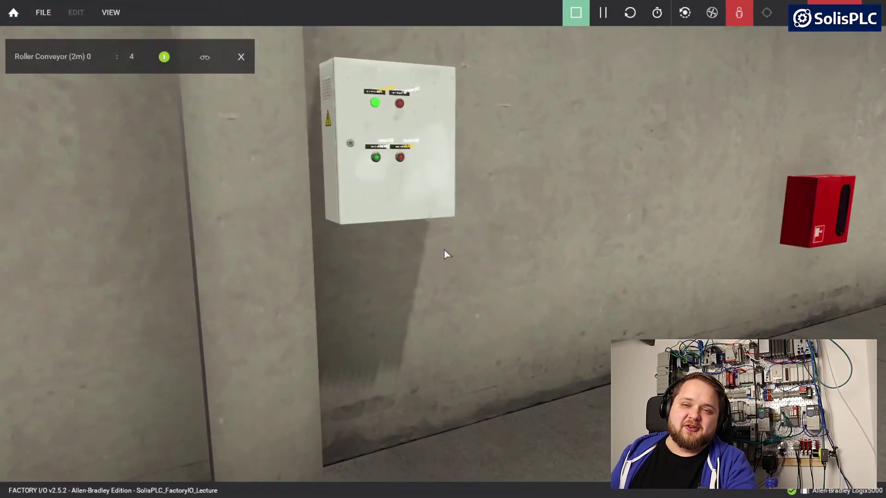
pyautogui.press('a')
pyautogui.press('w')
pyautogui.press('d')
pyautogui.click(426, 164)
pyautogui.moveTo(433, 274); pyautogui.dragTo(439, 269, button='right')
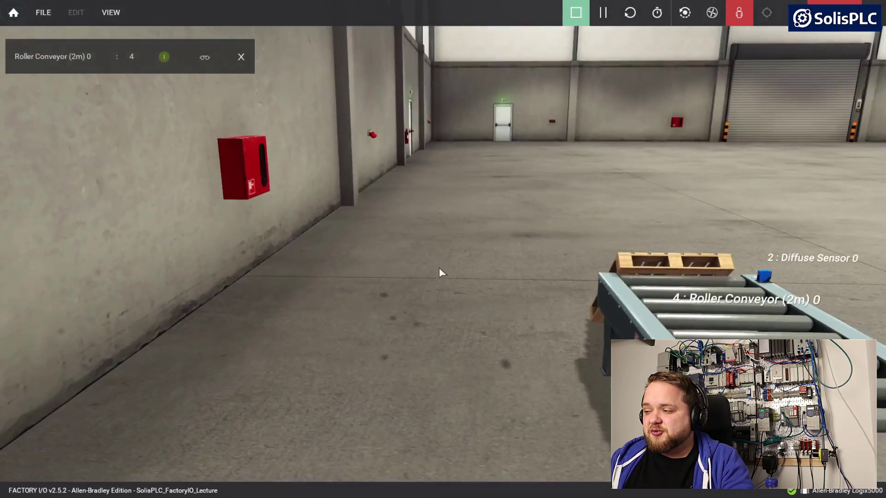
pyautogui.press('d')
pyautogui.press('s')
pyautogui.click(631, 19)
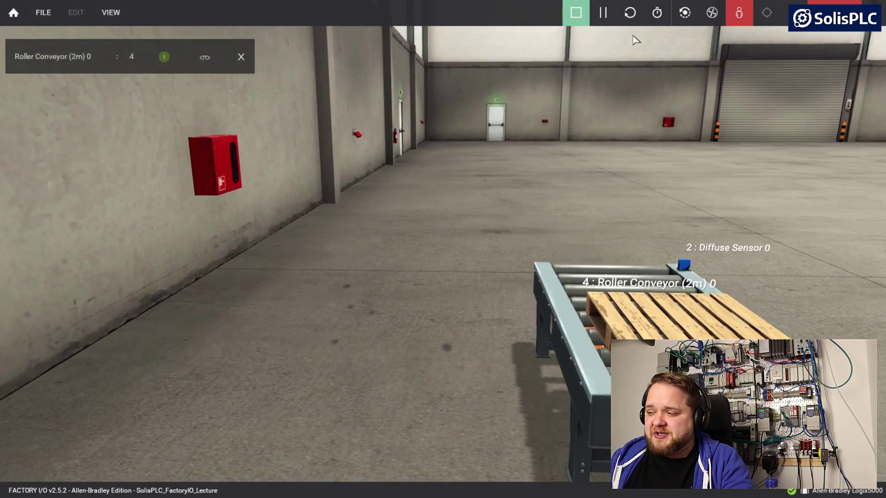
# Step: Start the roller conveyor from the wall panel, stop it again, and view the pallet at the diffuse sensor
pyautogui.moveTo(398, 180); pyautogui.dragTo(171, 121, button='right')
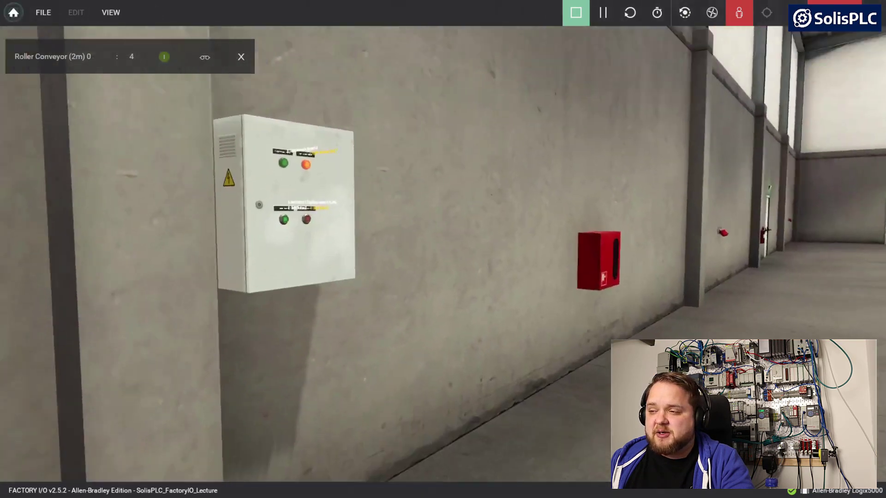
pyautogui.press('w')
pyautogui.press('a')
pyautogui.click(382, 242)
pyautogui.moveTo(387, 289); pyautogui.dragTo(415, 210, button='right')
pyautogui.press('s')
pyautogui.click(404, 230)
pyautogui.moveTo(412, 289); pyautogui.dragTo(440, 253, button='right')
pyautogui.press('d')
pyautogui.press('w')
pyautogui.press('d')
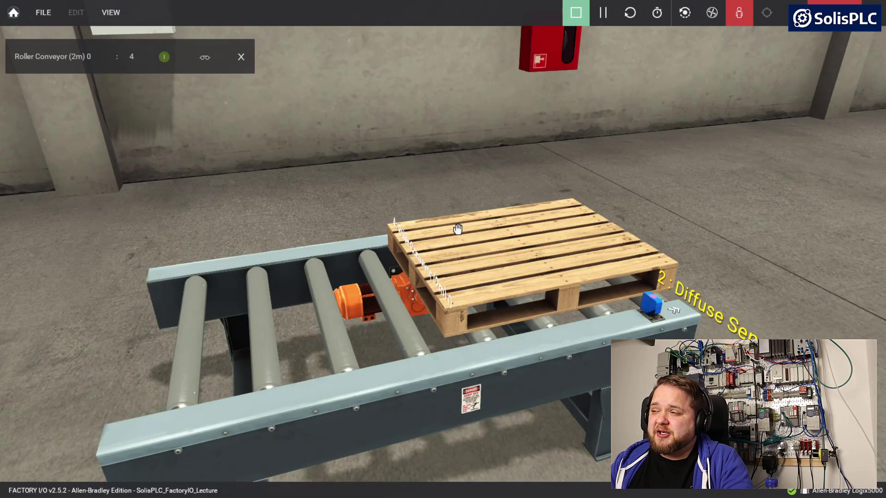
# Step: Switch the scene to edit mode and delete the pallet on the roller conveyor
pyautogui.click(575, 14)
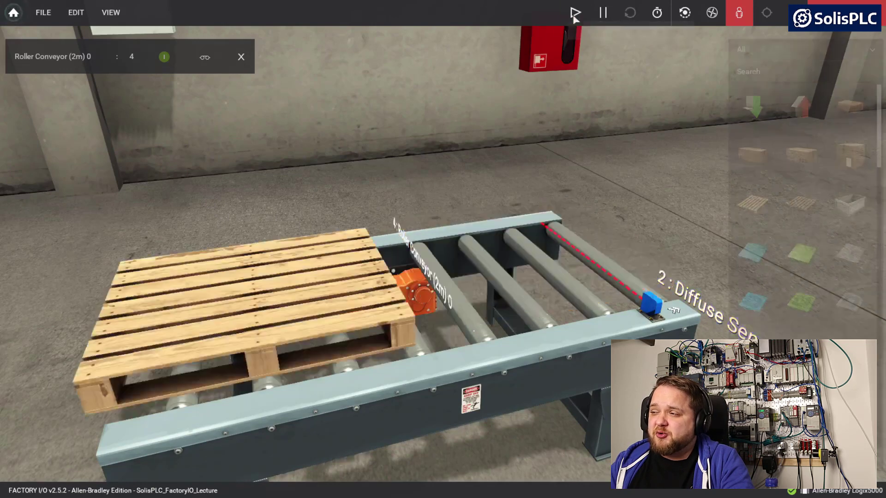
pyautogui.moveTo(425, 122); pyautogui.dragTo(445, 250, button='right')
pyautogui.press('a')
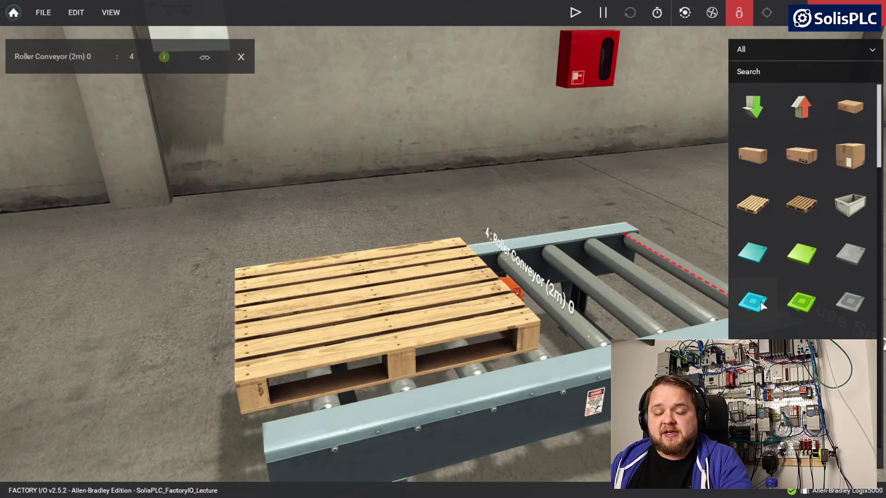
pyautogui.click(371, 308)
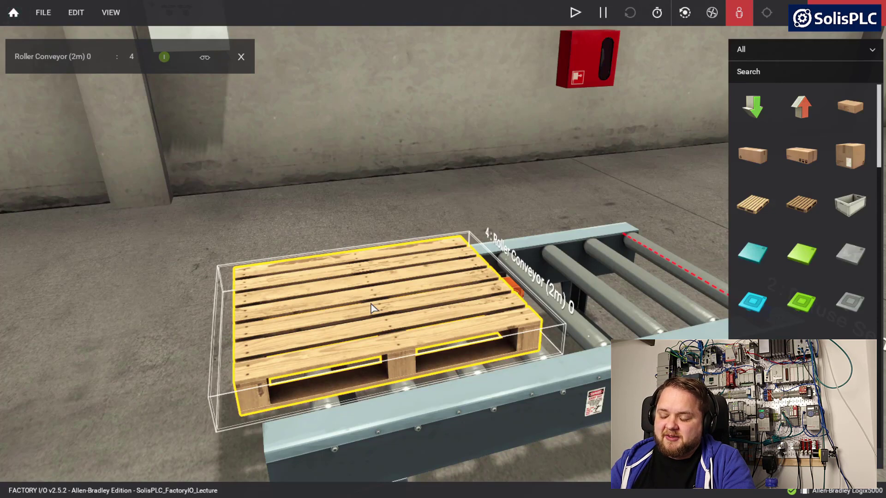
pyautogui.press('Delete')
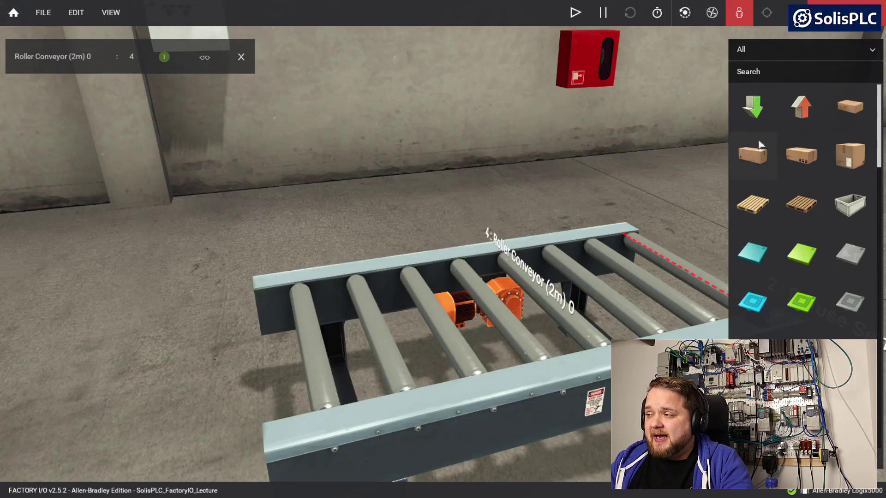
# Step: Add an emitter part to the scene near the roller conveyor
pyautogui.click(752, 106)
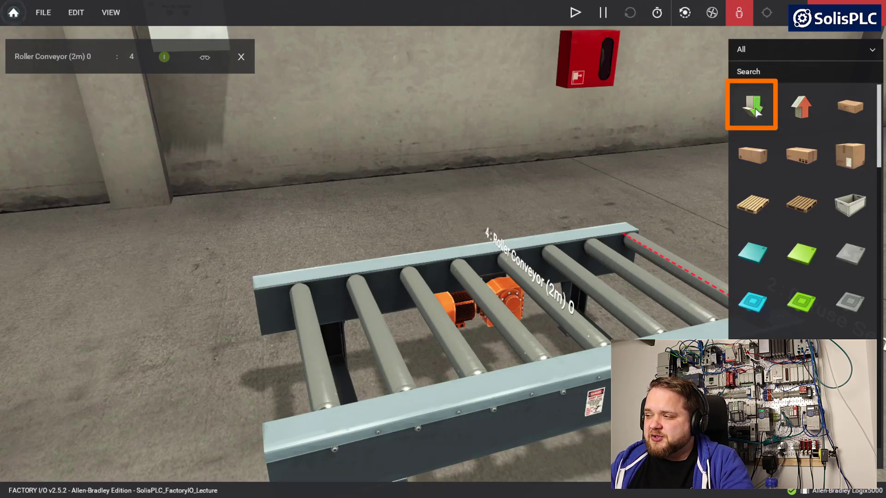
pyautogui.press('s')
pyautogui.moveTo(755, 109); pyautogui.dragTo(392, 403)
pyautogui.press('a')
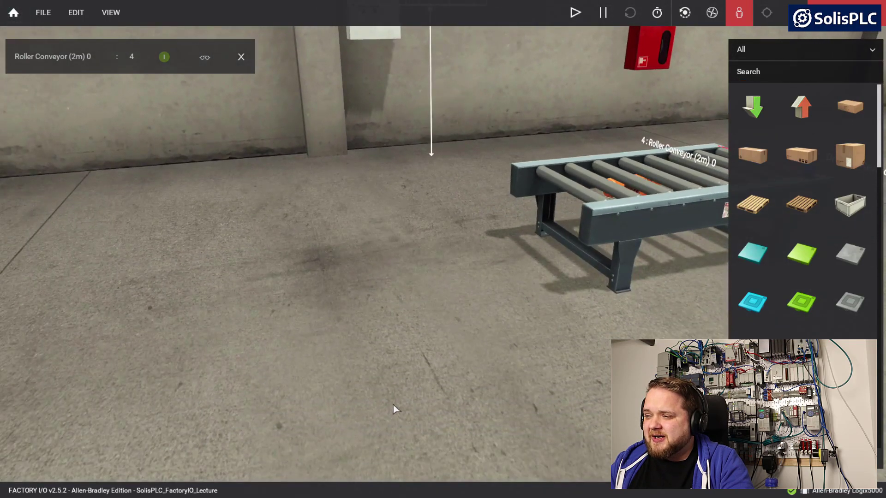
pyautogui.press('s')
pyautogui.press('a')
pyautogui.moveTo(408, 176); pyautogui.dragTo(443, 92, button='right')
pyautogui.press('a')
pyautogui.moveTo(323, 83); pyautogui.dragTo(382, 153, button='right')
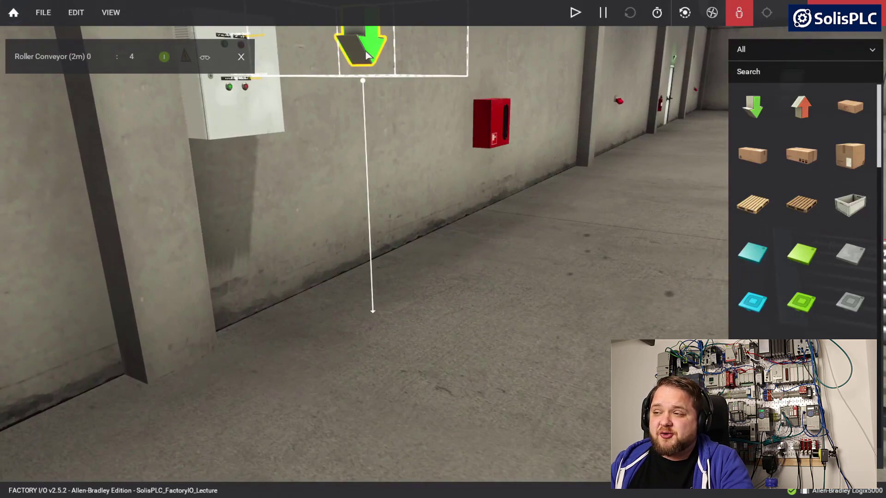
# Step: Move the emitter to the infeed end of the roller conveyor and turn it 90 degrees about its vertical axis
pyautogui.moveTo(367, 56); pyautogui.dragTo(379, 329)
pyautogui.moveTo(379, 169); pyautogui.dragTo(416, 237, button='right')
pyautogui.moveTo(286, 213); pyautogui.dragTo(440, 253)
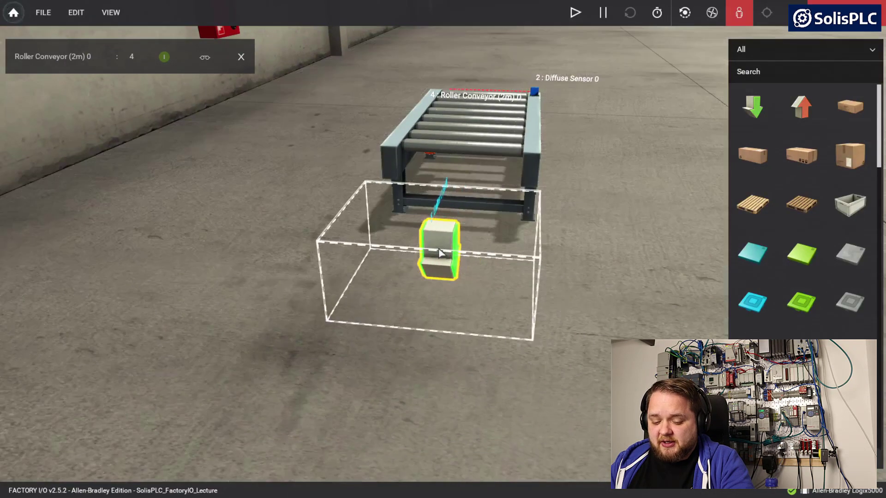
pyautogui.press('t')
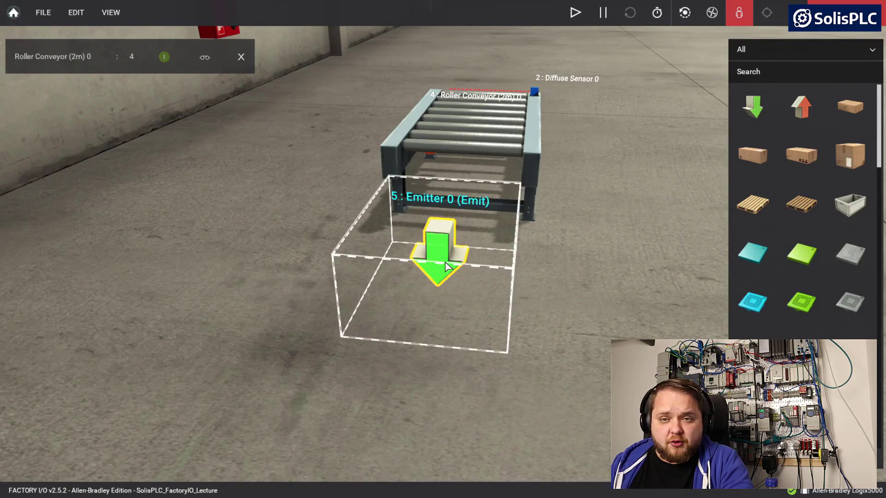
pyautogui.moveTo(446, 266); pyautogui.dragTo(442, 277, button='middle')
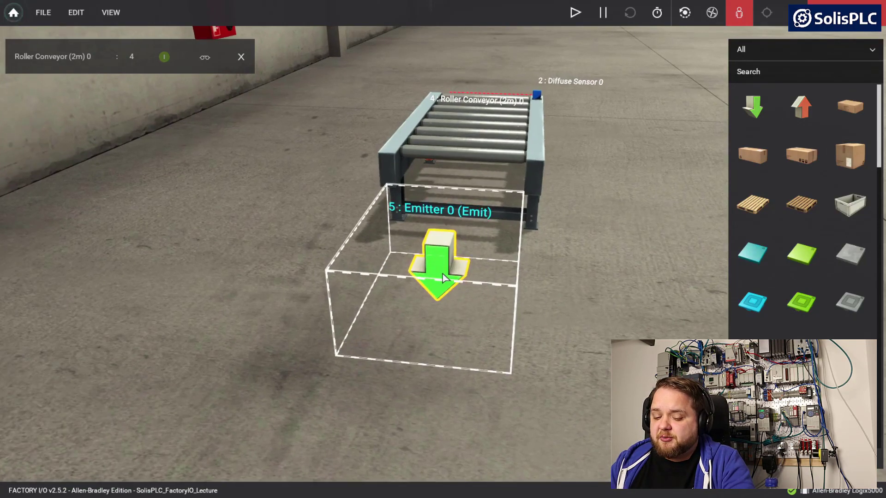
# Step: Position the emitter over the rollers at the conveyor's infeed end, aligned with the frame
pyautogui.moveTo(438, 290); pyautogui.dragTo(487, 198)
pyautogui.press('w')
pyautogui.scroll(2, 477, 199)
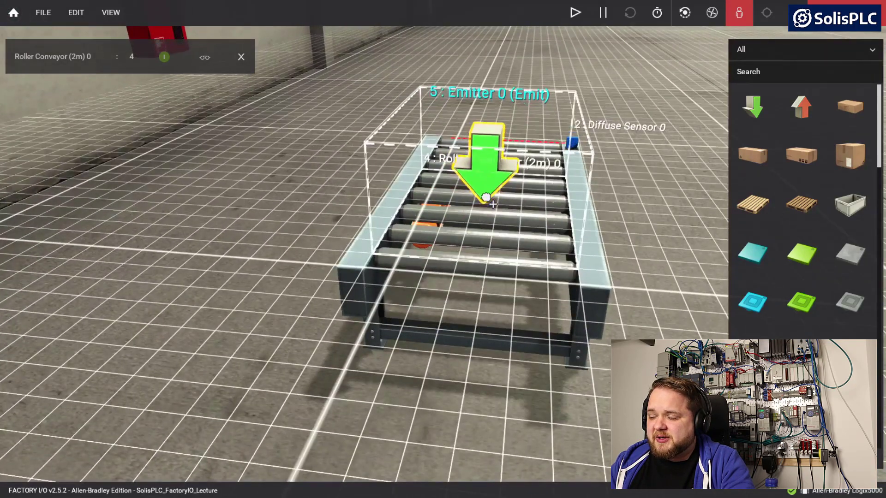
pyautogui.moveTo(679, 227); pyautogui.dragTo(526, 234, button='right')
pyautogui.moveTo(392, 201); pyautogui.dragTo(366, 202, button='right')
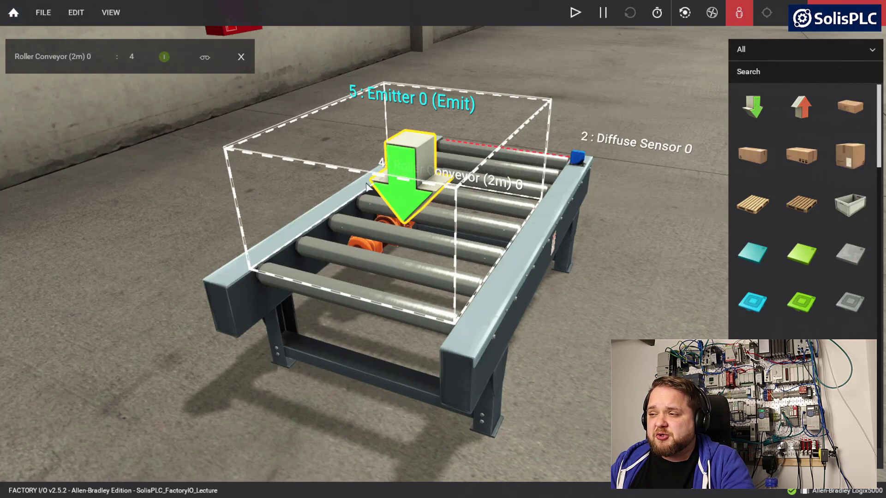
# Step: Add Emitter 0 (Emit) to the watched tags and restrict the emitter's base to Pallet, excluding Square Pallet
pyautogui.click(413, 102)
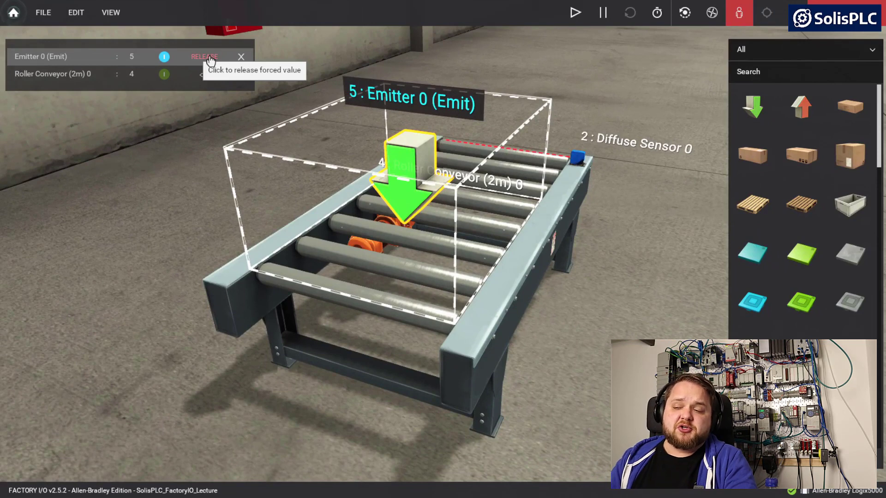
pyautogui.rightClick(409, 200)
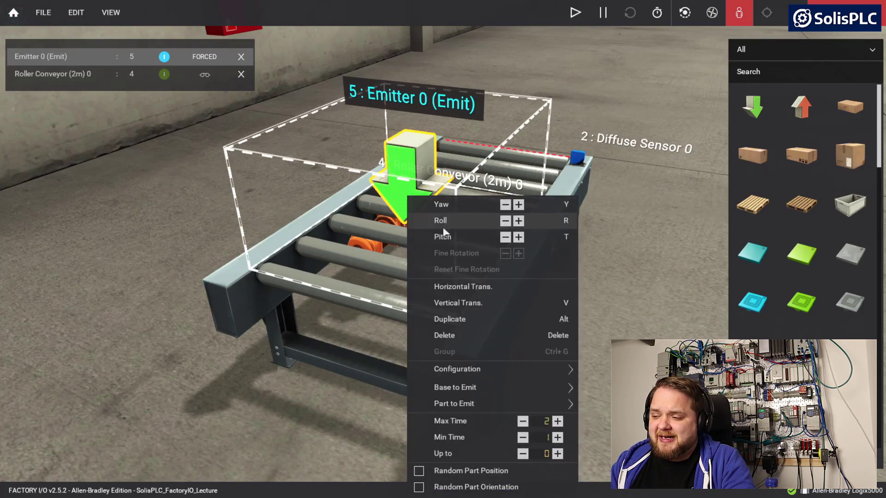
pyautogui.moveTo(449, 369)
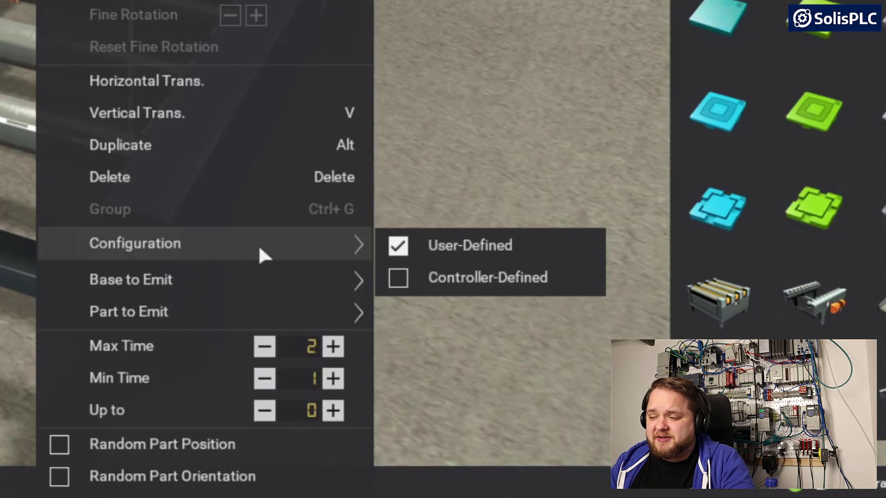
pyautogui.moveTo(226, 274)
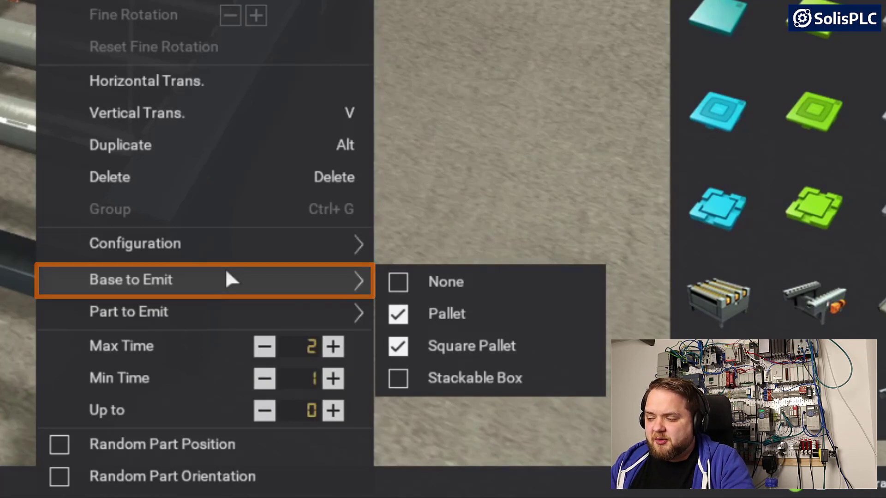
pyautogui.click(404, 347)
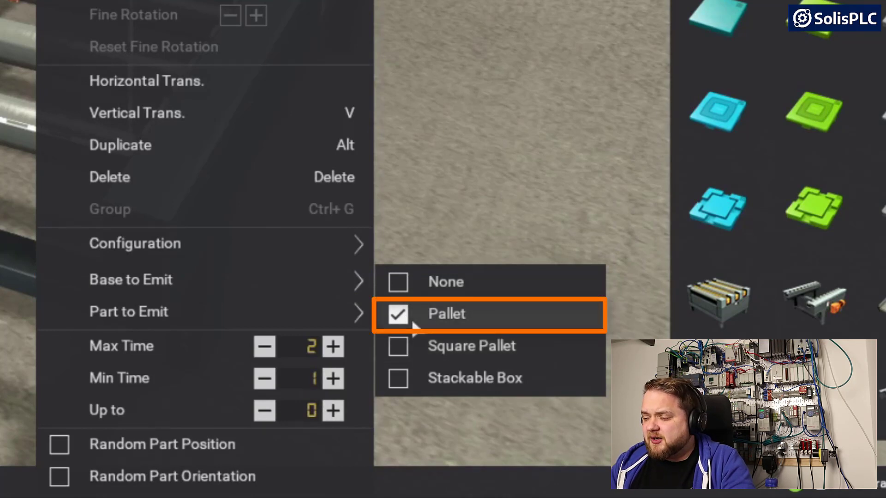
# Step: Set the emitter's part to emit to None, excluding Box (S), Box (M), Box (L) and Palletizing Box
pyautogui.moveTo(264, 311)
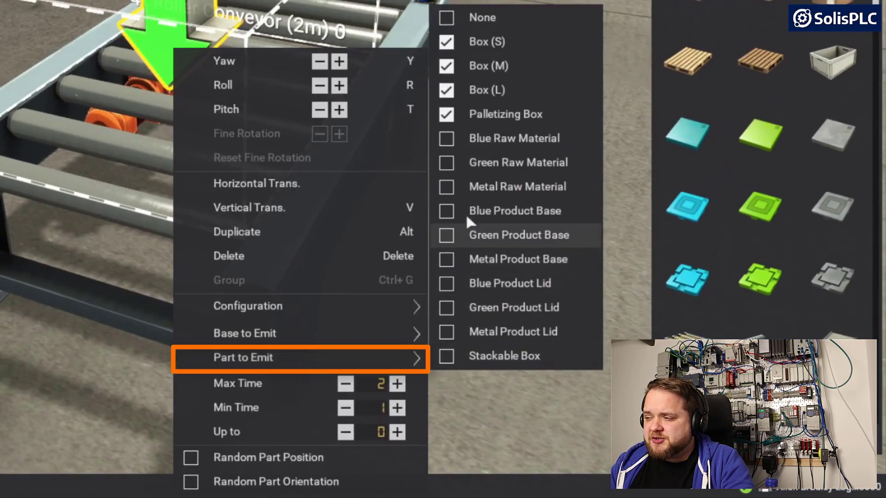
pyautogui.click(446, 114)
pyautogui.click(446, 90)
pyautogui.click(446, 66)
pyautogui.click(446, 41)
pyautogui.click(446, 17)
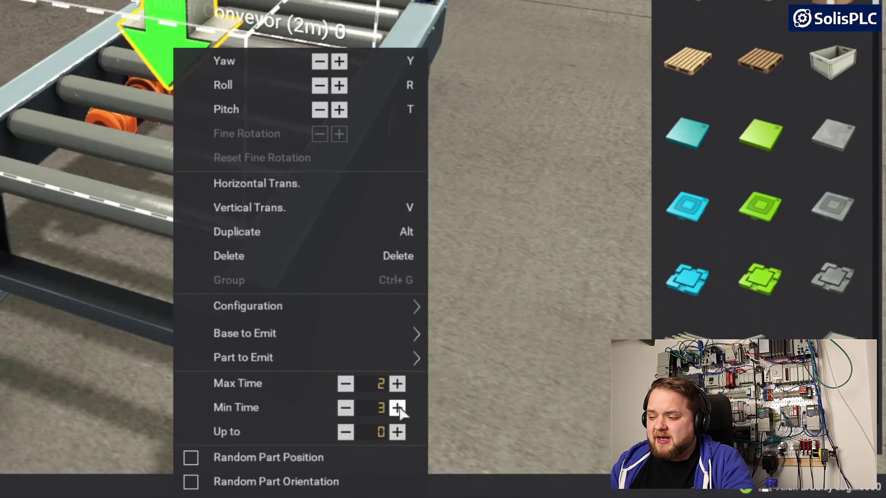
# Step: Set the emitter's maximum time to 6 and minimum time to 4
pyautogui.doubleClick(396, 385)
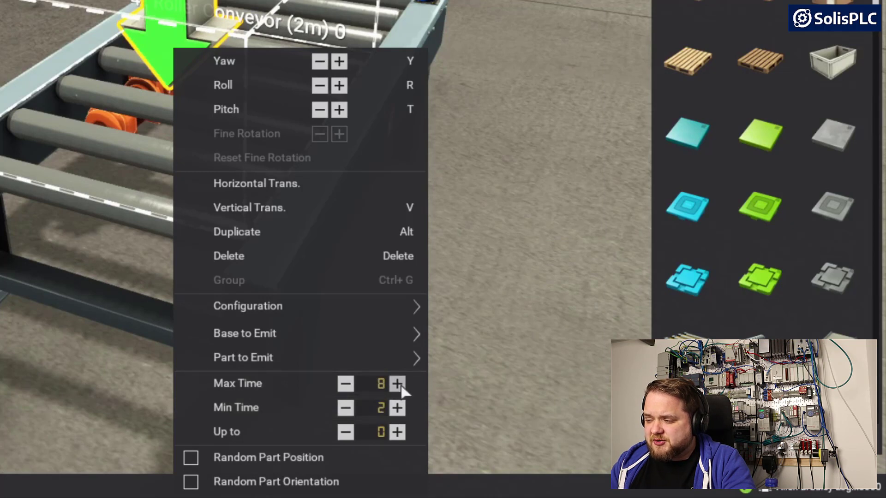
pyautogui.doubleClick(345, 384)
pyautogui.click(345, 385)
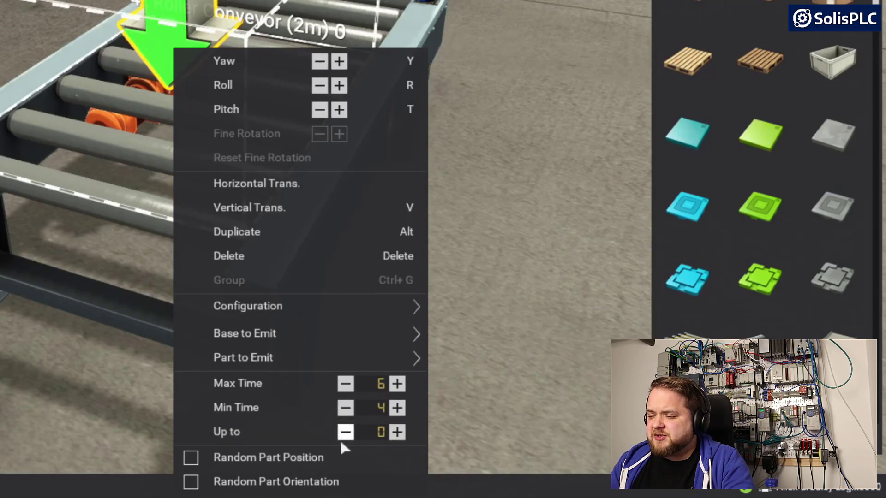
pyautogui.click(79, 356)
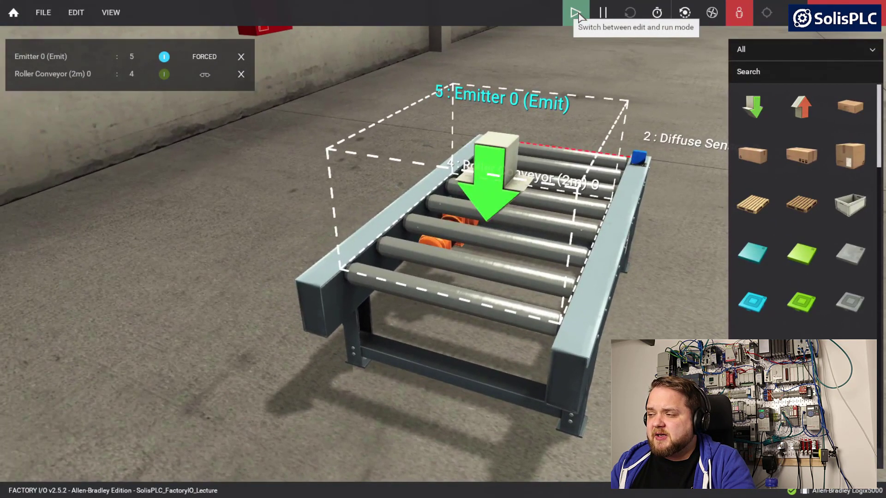
# Step: Run the simulation and view the emitter dropping a pallet onto the roller conveyor
pyautogui.click(575, 16)
pyautogui.moveTo(271, 261); pyautogui.dragTo(455, 264, button='right')
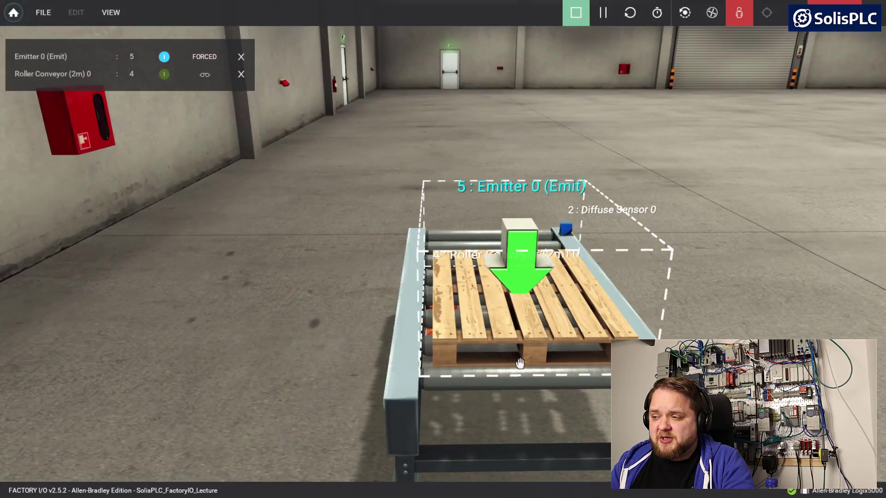
pyautogui.moveTo(466, 299); pyautogui.dragTo(447, 252, button='right')
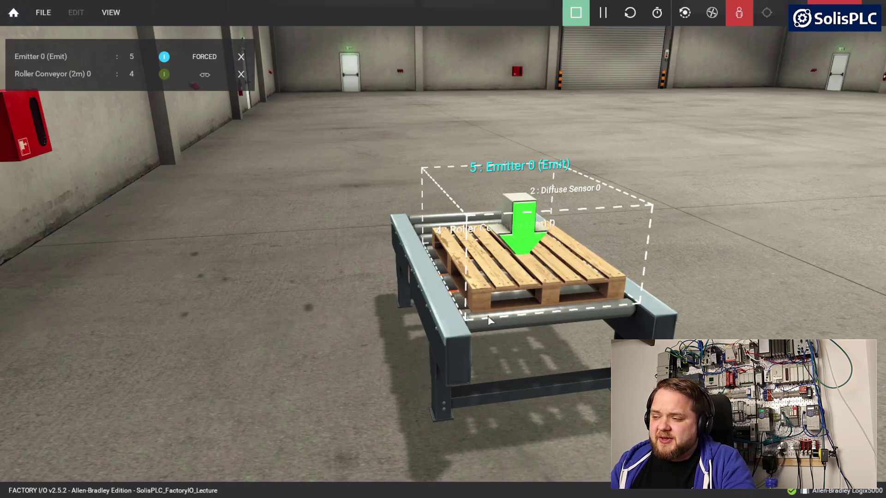
# Step: Start the roller conveyor from the wall panel, watch the emitted pallets discharge, and reset the simulation
pyautogui.moveTo(386, 269); pyautogui.dragTo(153, 258, button='right')
pyautogui.press('a')
pyautogui.press('w')
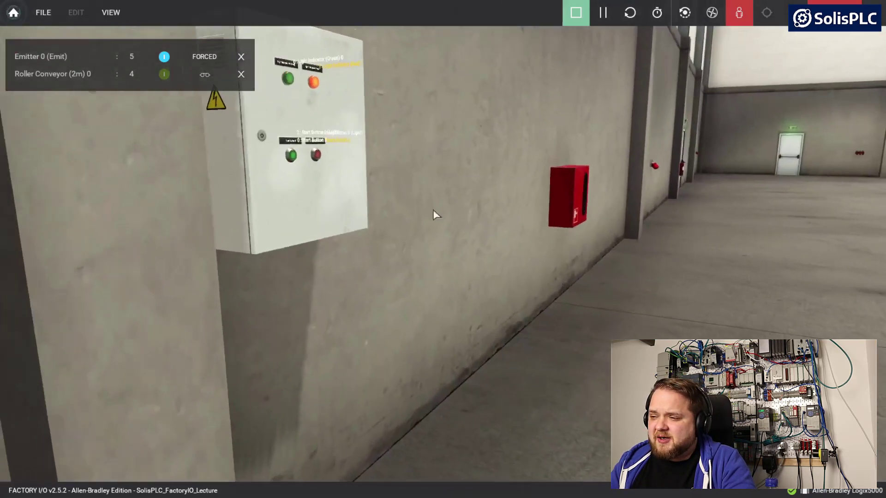
pyautogui.click(382, 156)
pyautogui.moveTo(423, 243); pyautogui.dragTo(673, 256, button='right')
pyautogui.moveTo(470, 323); pyautogui.dragTo(475, 340, button='right')
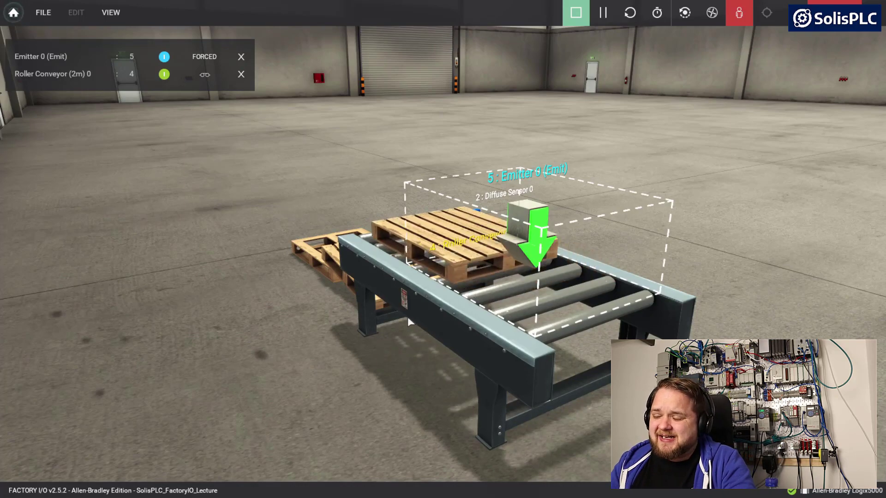
pyautogui.moveTo(593, 290)
pyautogui.mouseDown(button='right')
pyautogui.moveTo(624, 257)
pyautogui.moveTo(724, 249)
pyautogui.moveTo(600, 281)
pyautogui.mouseUp(button='right')
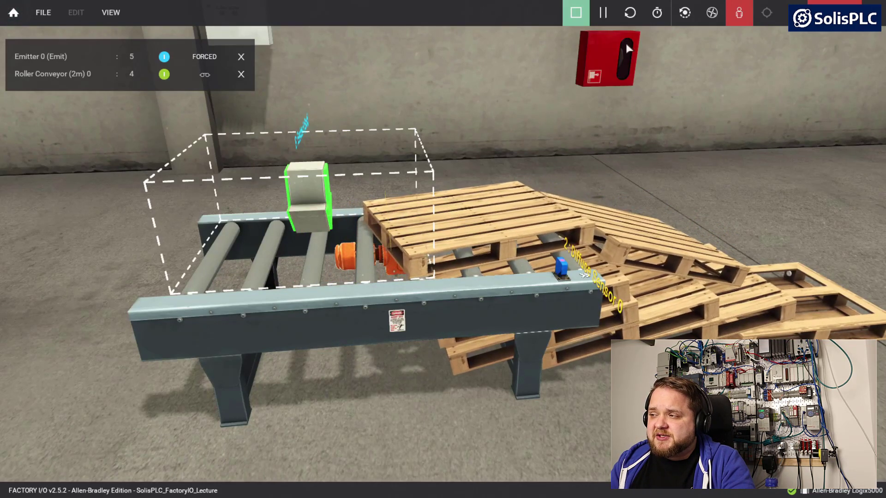
pyautogui.click(630, 12)
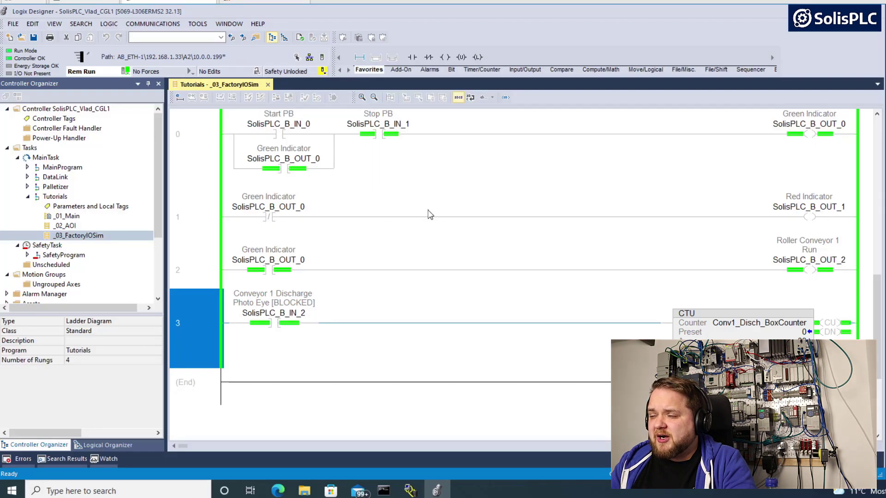
# Step: In Logix Designer, examine rungs 0, 2 and 3 of the _03_FactoryIOSim routine against the conveyor simulation
pyautogui.click(199, 160)
pyautogui.click(224, 274)
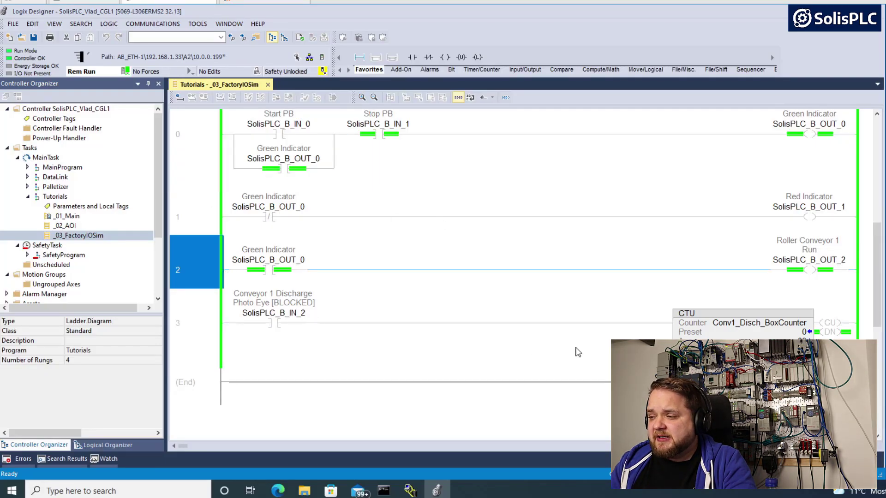
pyautogui.click(219, 333)
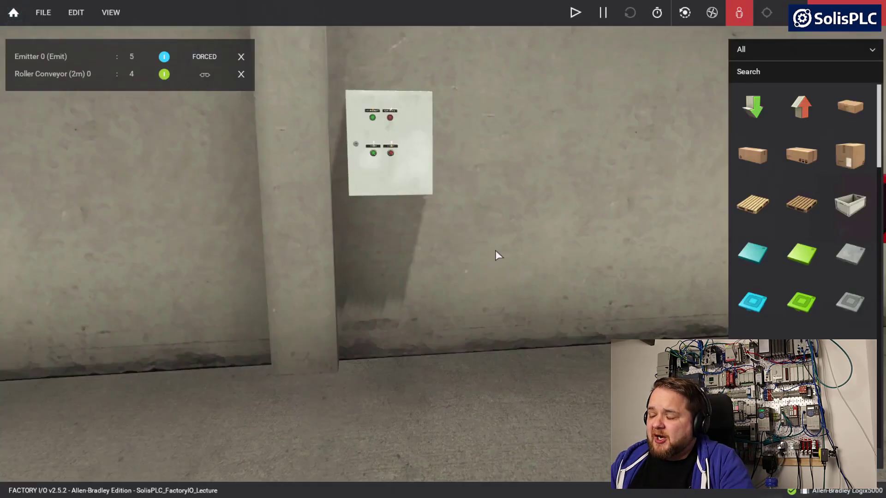
# Step: Add a Digital Display to the scene and move it onto the front of the wall-mounted electrical panel
pyautogui.scroll(-10, 801, 191)
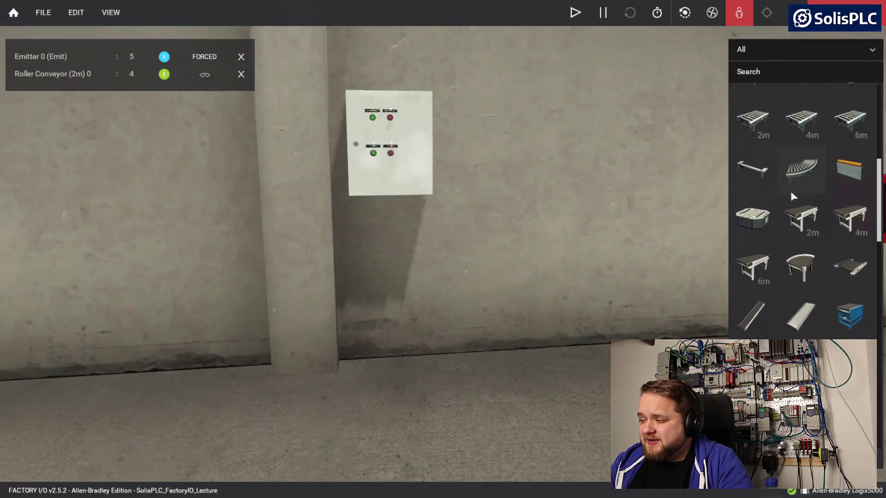
pyautogui.scroll(-10, 792, 198)
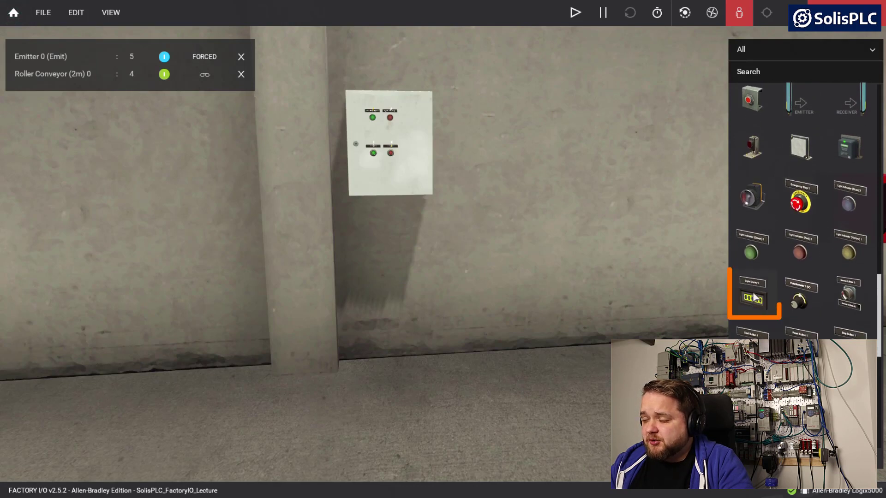
pyautogui.moveTo(756, 299); pyautogui.dragTo(445, 280)
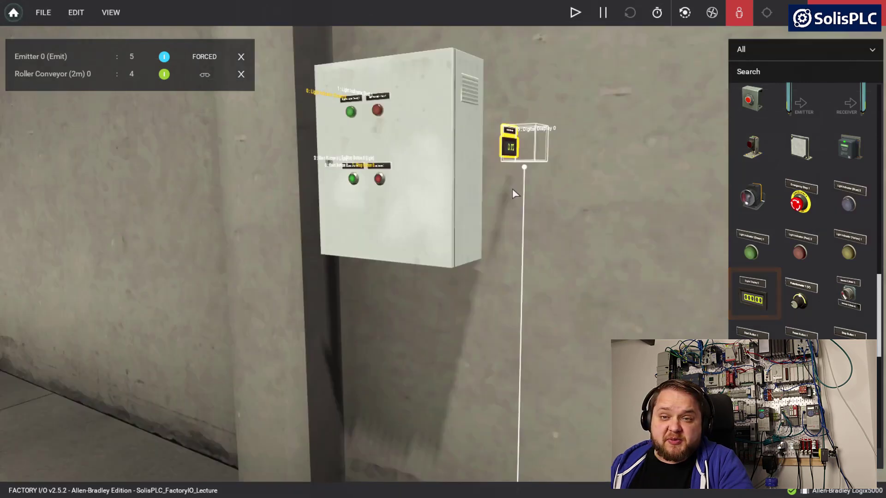
pyautogui.moveTo(509, 152); pyautogui.dragTo(434, 167)
pyautogui.moveTo(434, 185); pyautogui.dragTo(440, 246, button='right')
pyautogui.scroll(-1, 440, 246)
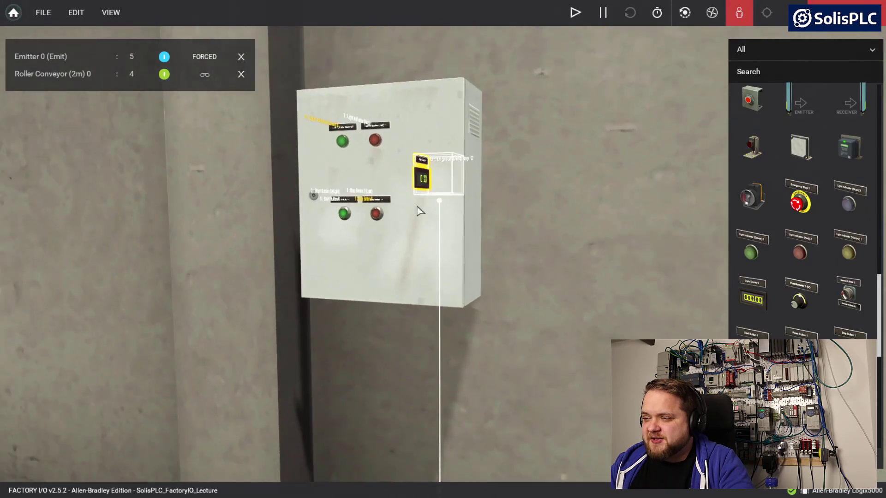
# Step: Rotate the digital display about its pitch axis and position it on the panel front beside the red stop button
pyautogui.press('t')
pyautogui.press('t')
pyautogui.press('t')
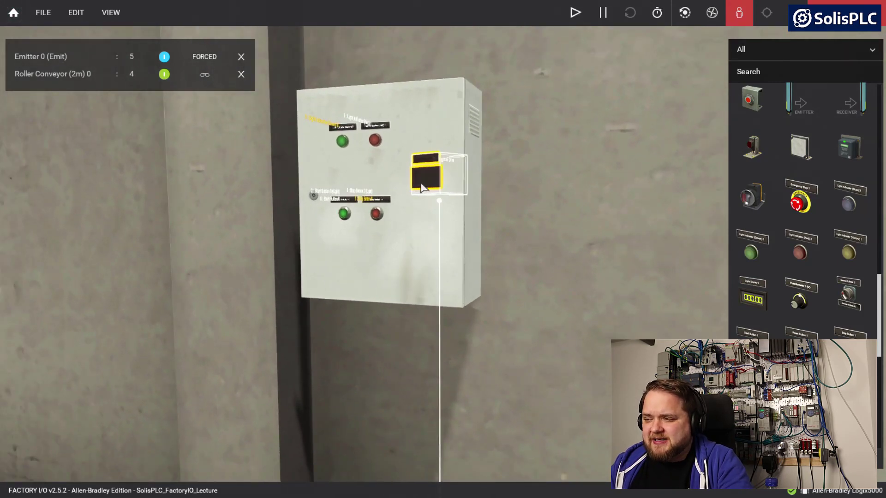
pyautogui.moveTo(406, 241); pyautogui.dragTo(461, 257, button='right')
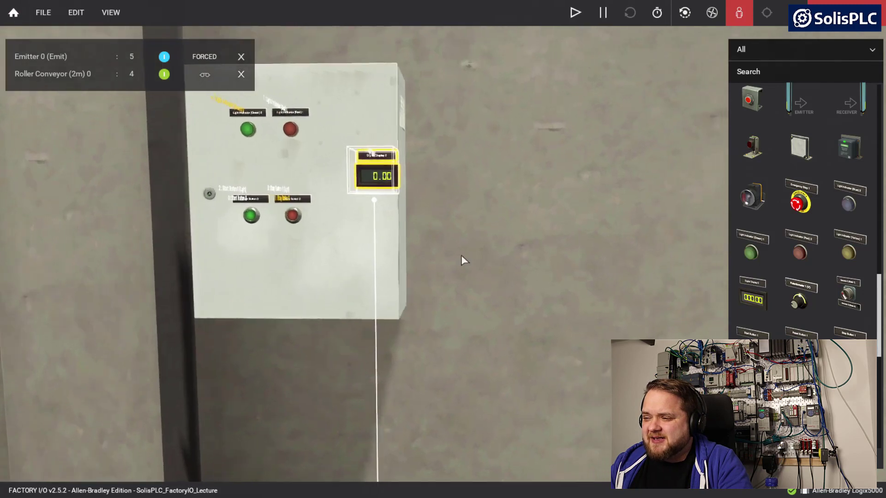
pyautogui.press('a')
pyautogui.press('w')
pyautogui.moveTo(450, 196); pyautogui.dragTo(412, 230)
pyautogui.moveTo(538, 212); pyautogui.dragTo(430, 240, button='right')
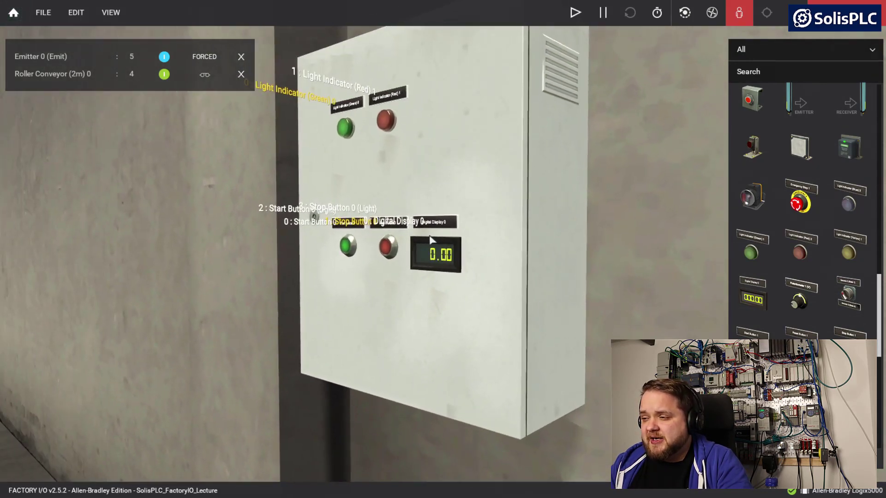
# Step: Show the digital display's tag in the watched tag list and rename it Box Counter
pyautogui.click(405, 224)
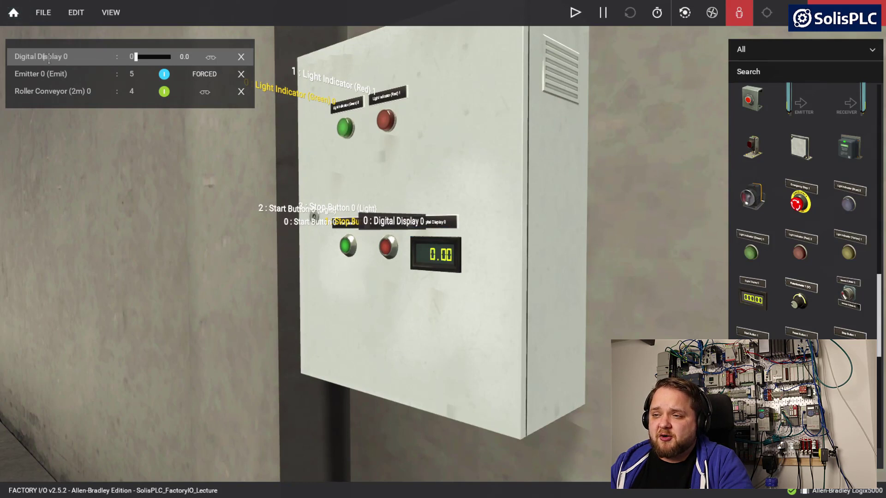
pyautogui.write('Box Cou')
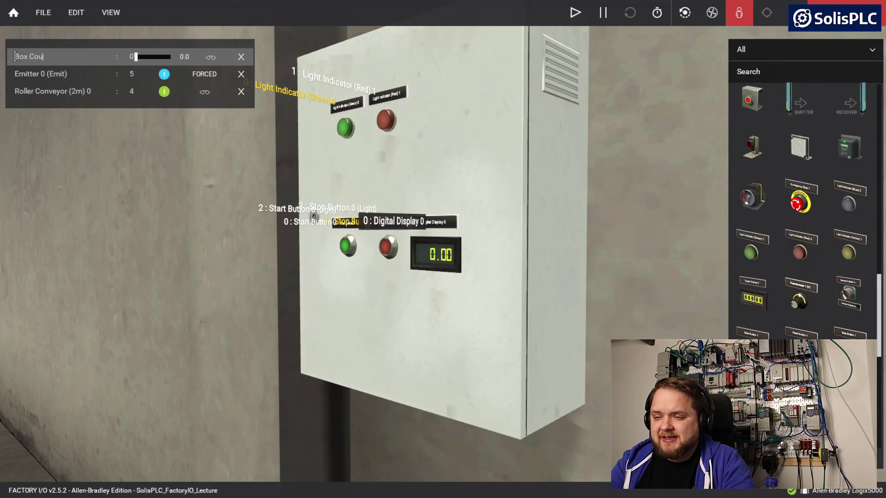
pyautogui.press('Return')
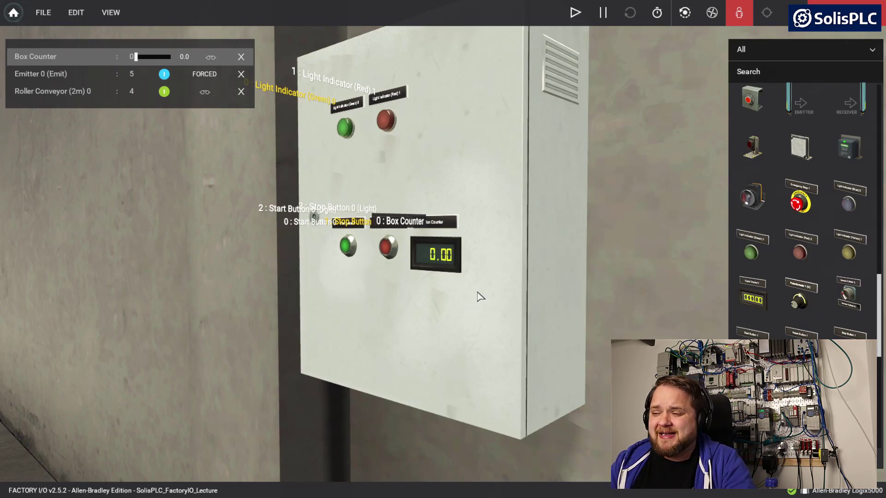
# Step: Set the Box Counter display's configuration to Integer
pyautogui.scroll(1, 462, 289)
pyautogui.click(452, 270)
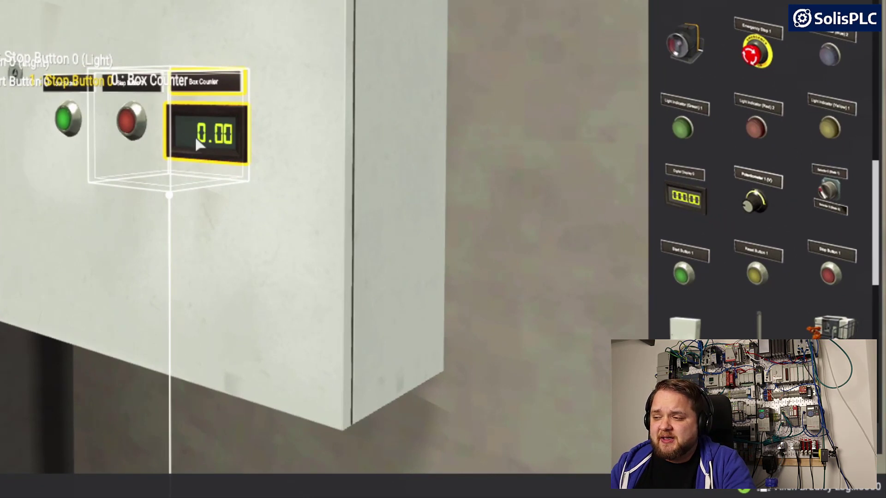
pyautogui.rightClick(195, 136)
pyautogui.moveTo(244, 406)
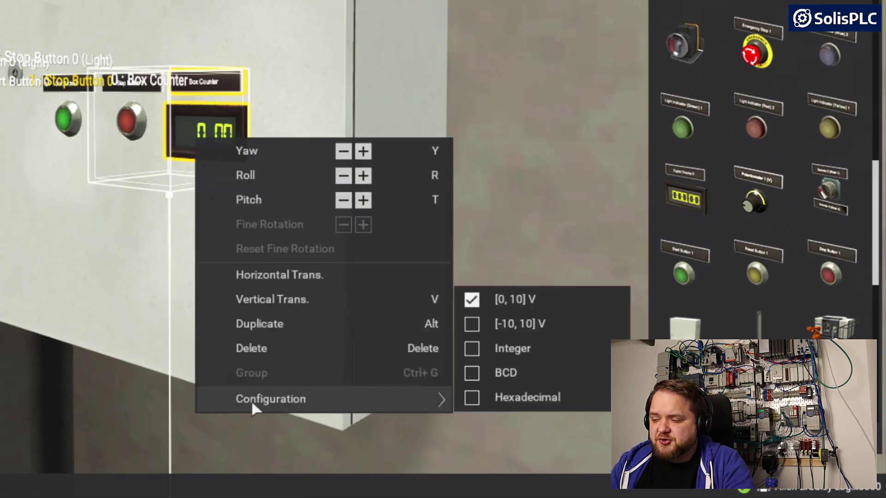
pyautogui.click(471, 349)
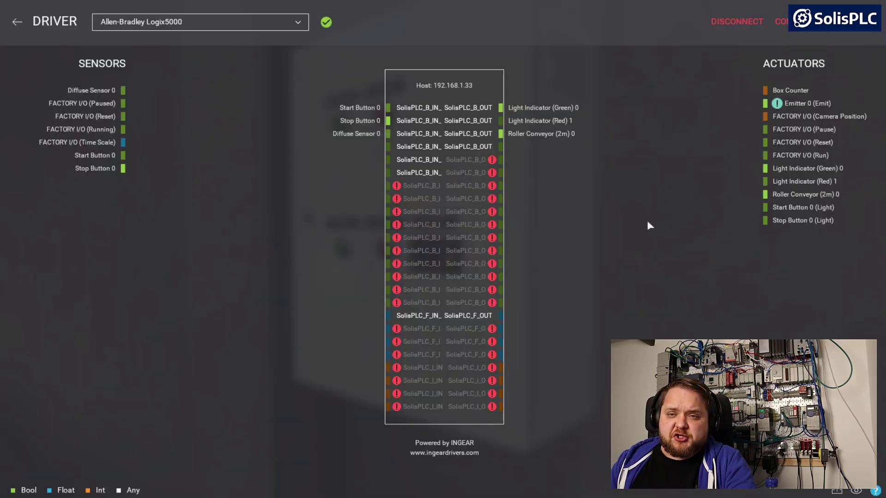